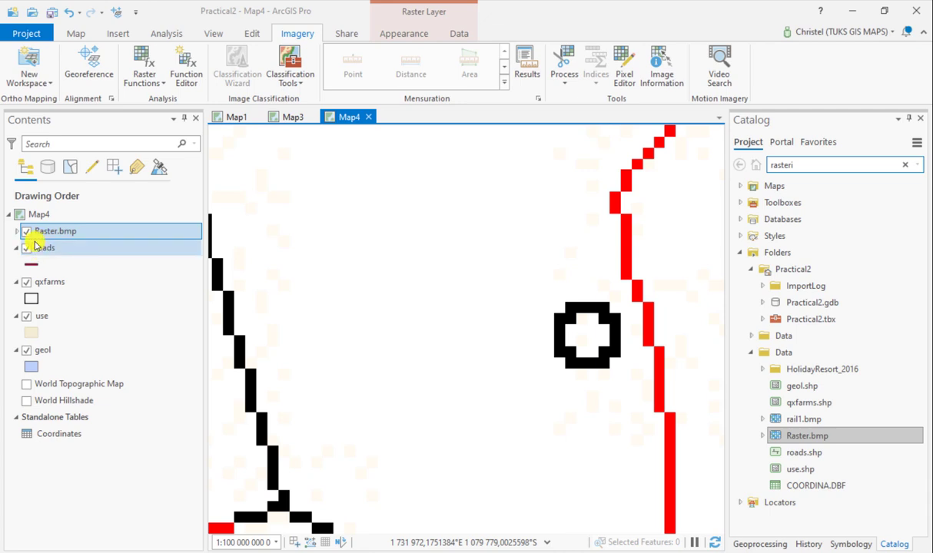
Step: Expand Raster.bmp in Contents to list its colour-coded pixel values
click(17, 232)
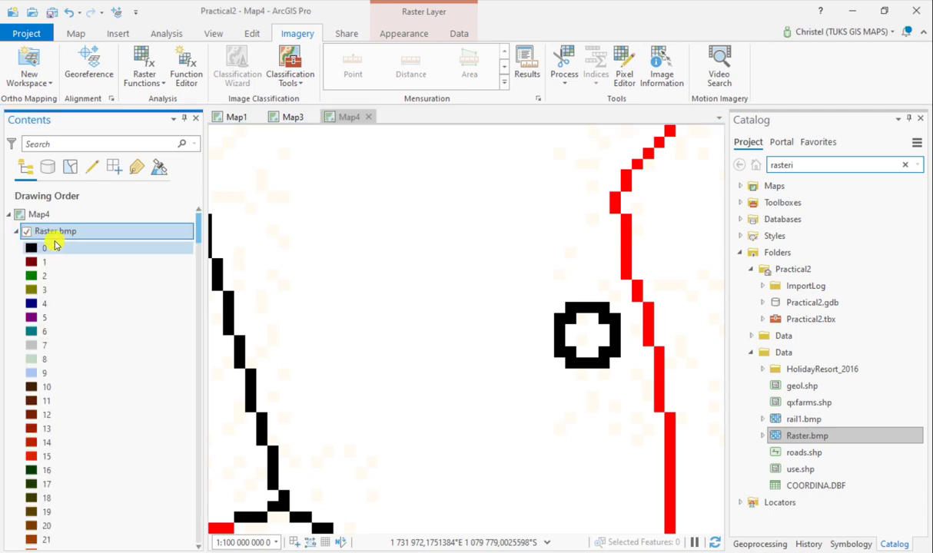
Step: Confirm in Raster.bmp's Source properties that its Top, Bottom, Left and Right extent is in unknown units
right_click(43, 231)
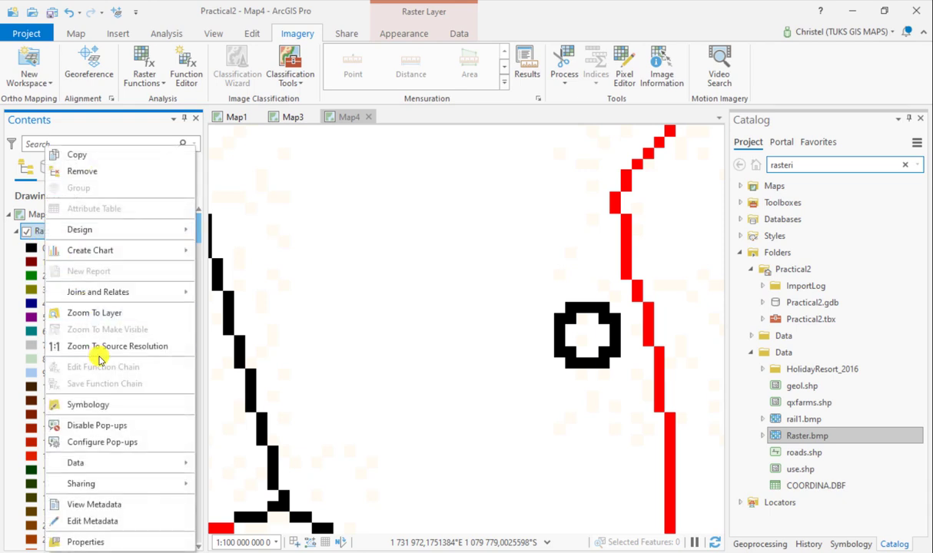
click(123, 540)
click(396, 332)
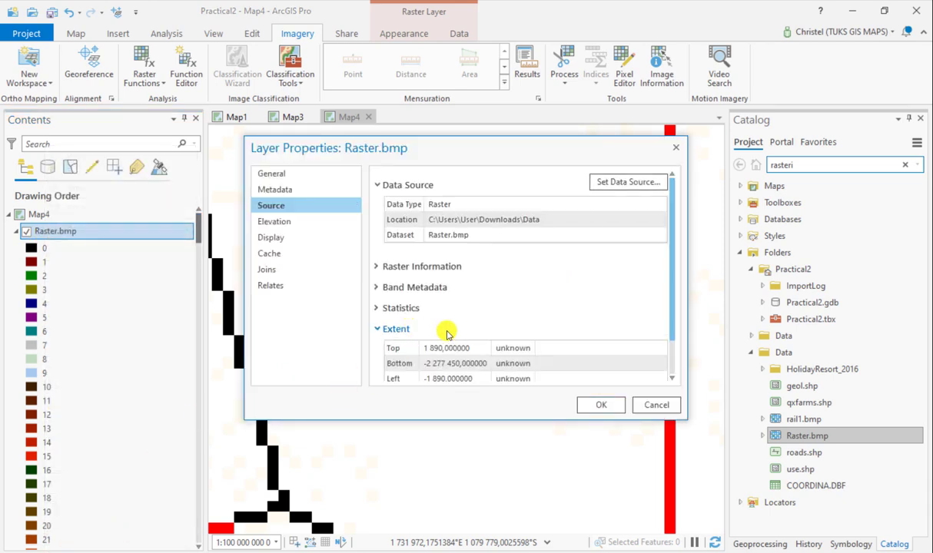
scroll(482, 294, down, 1)
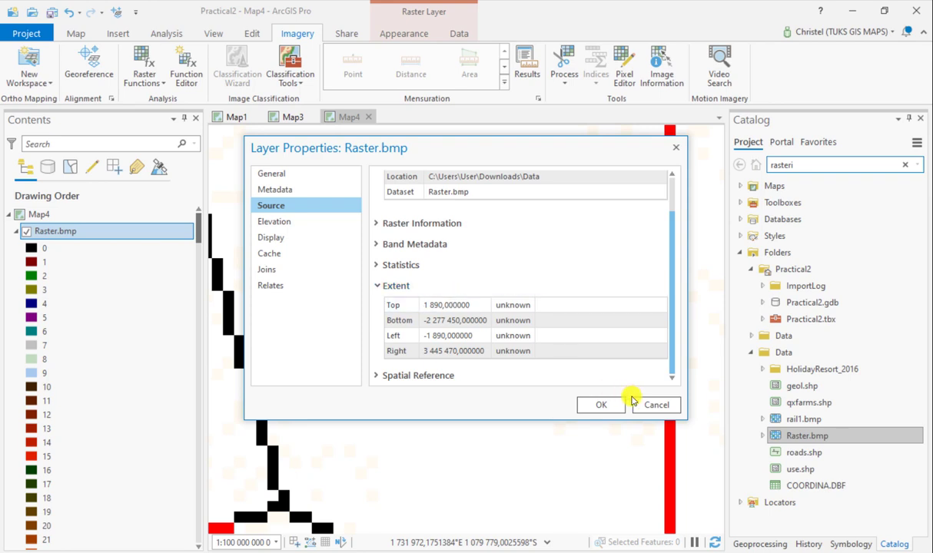
click(657, 405)
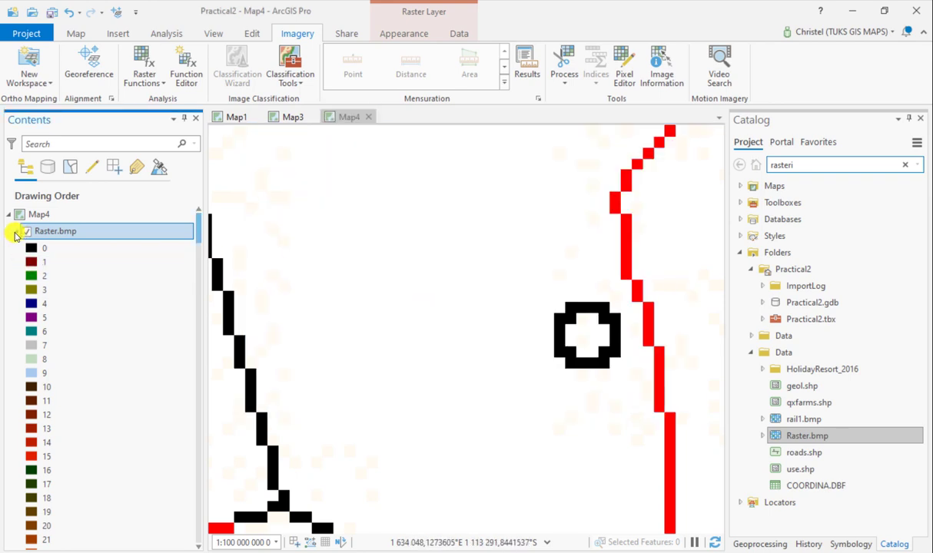
Step: Collapse Raster.bmp's legend and zoom the map to the qxfarms layer
click(17, 232)
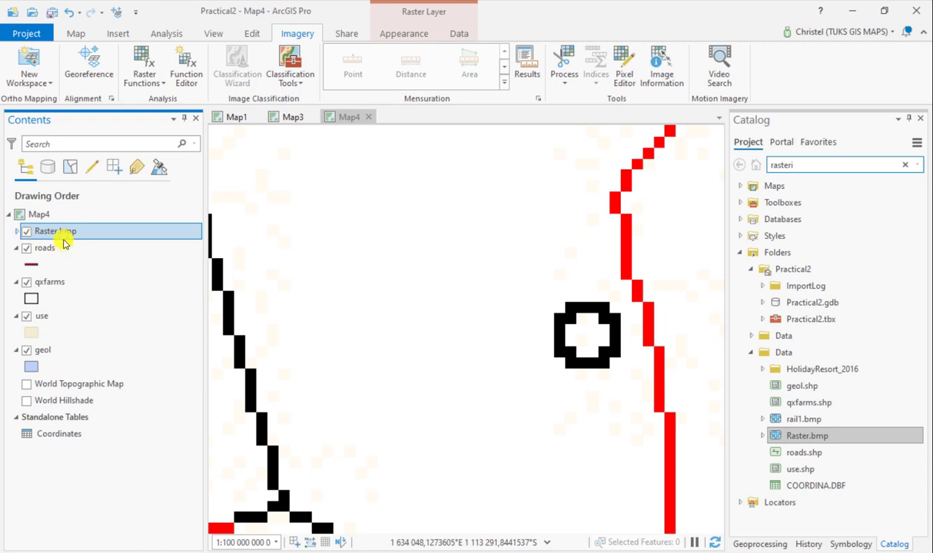
right_click(51, 279)
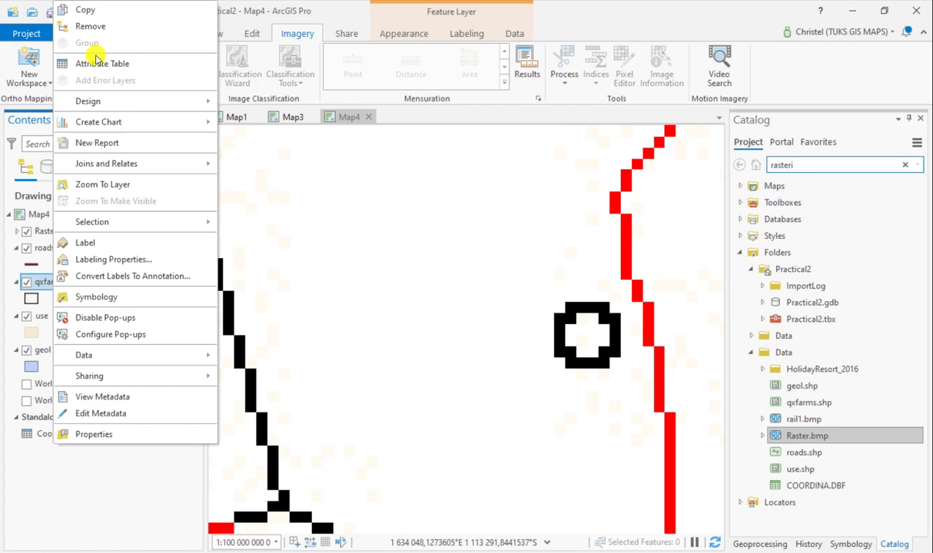
click(112, 184)
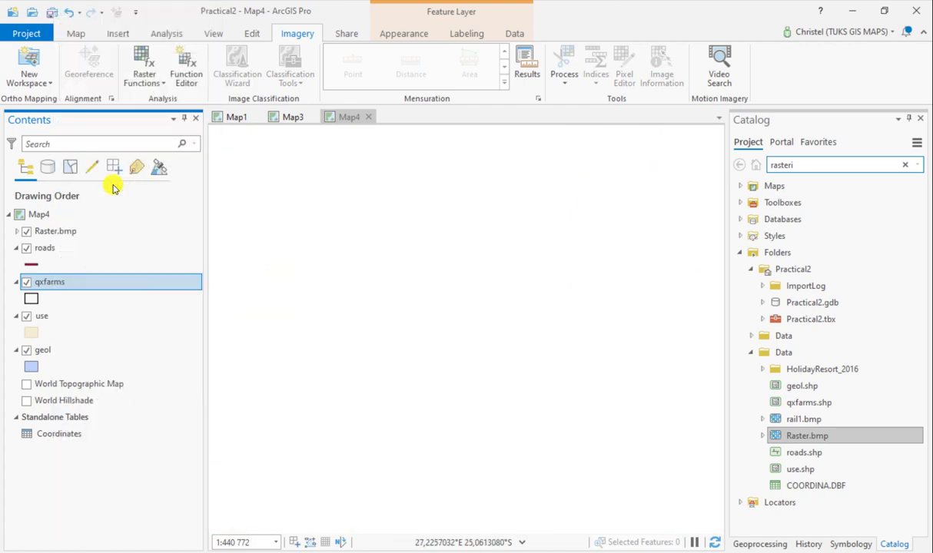
Step: Hide Raster.bmp and make it the active layer for the imagery tools
click(26, 231)
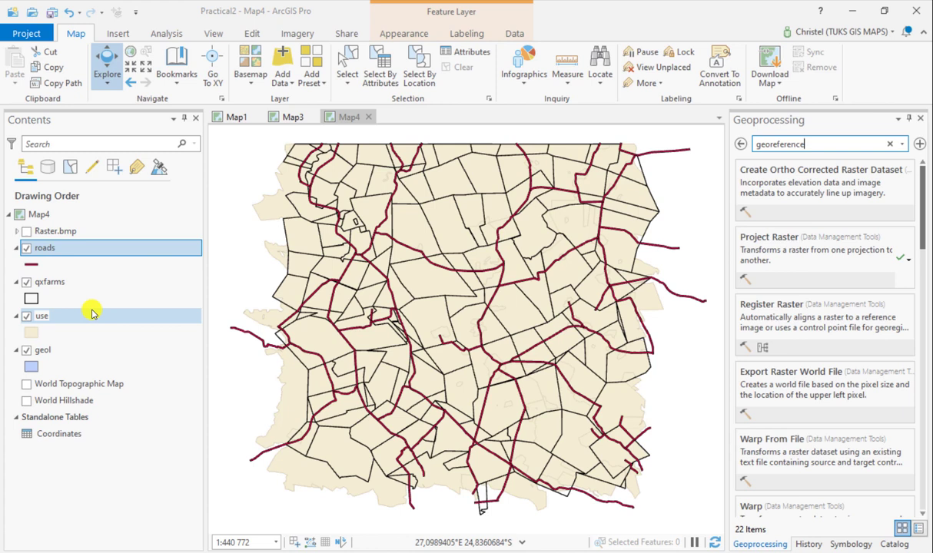
click(54, 233)
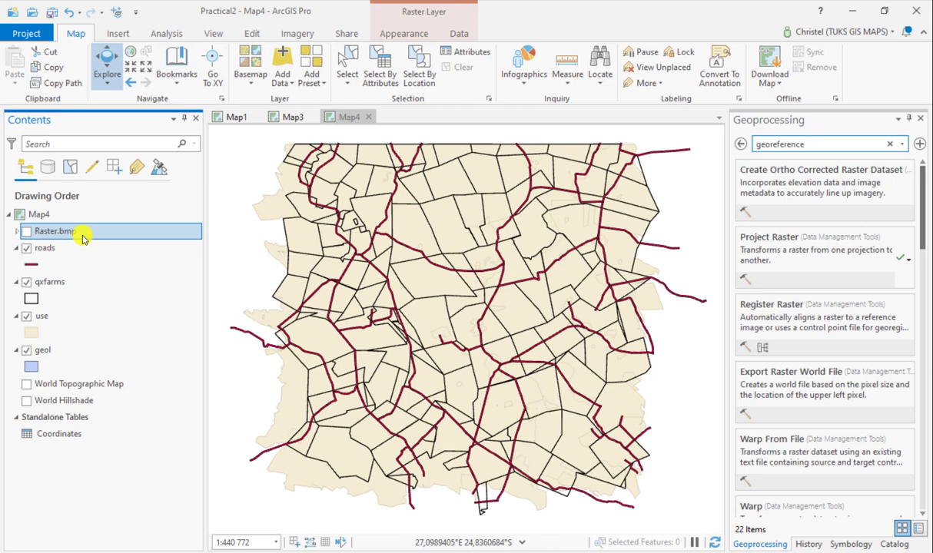
click(300, 34)
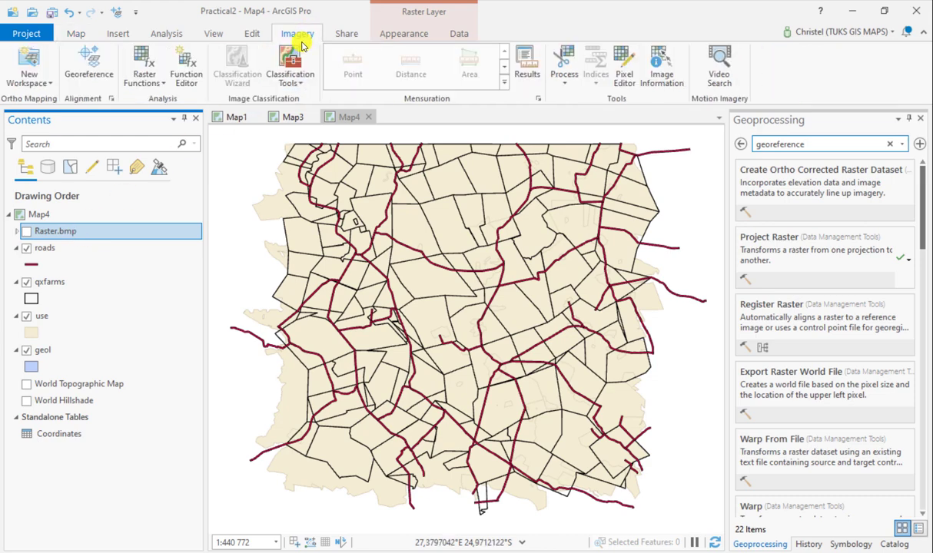
Step: Start georeferencing Raster.bmp, turn it back on and fit it to the display
click(95, 66)
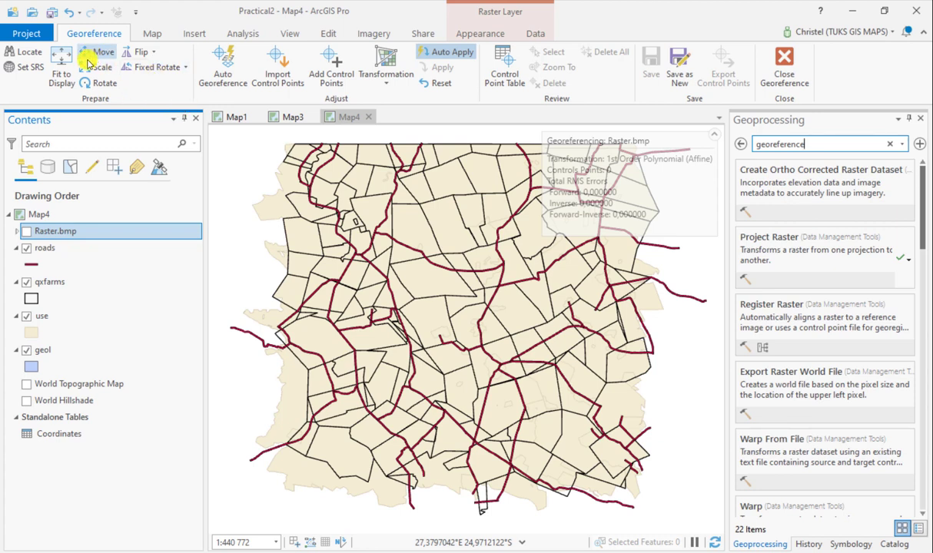
click(27, 231)
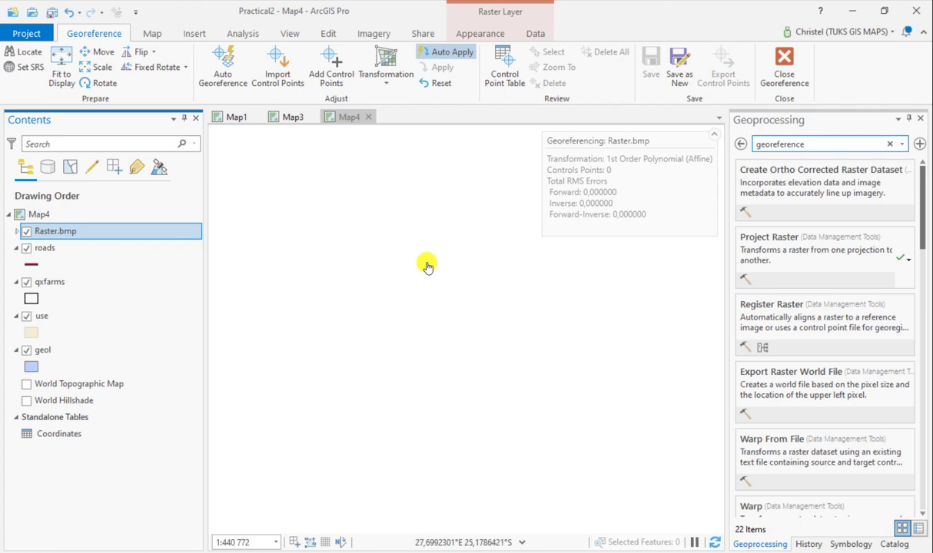
click(62, 62)
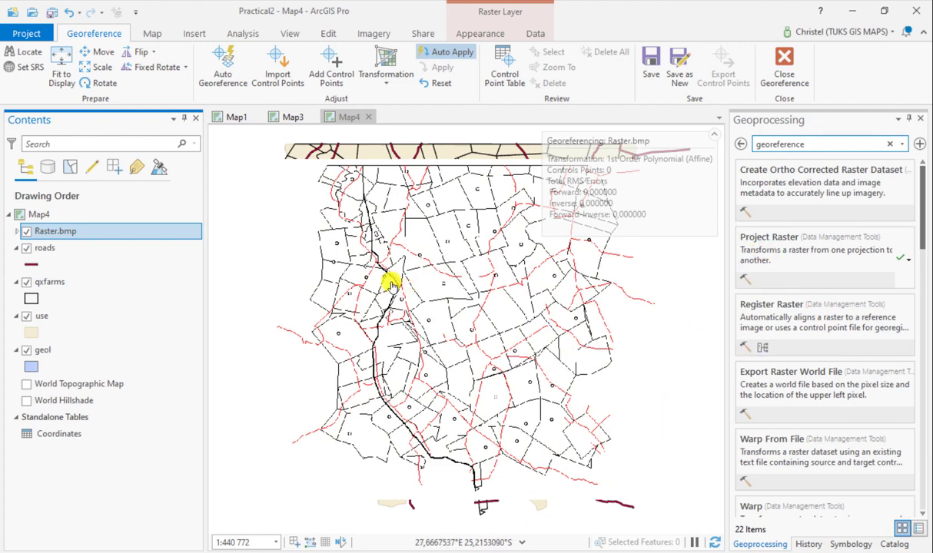
Step: Link the raster's top-left, bottom-right and top-right corners to the matching farm-boundary corners
click(328, 66)
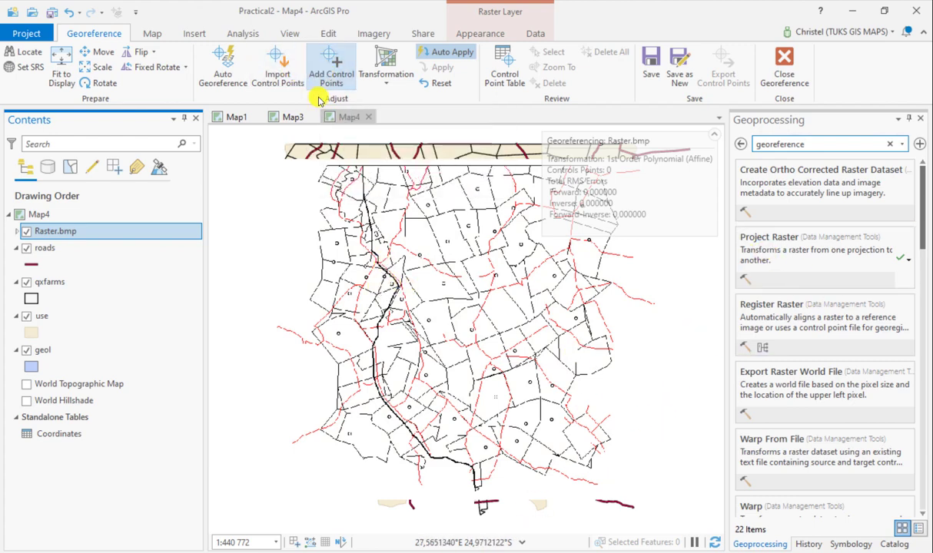
click(327, 161)
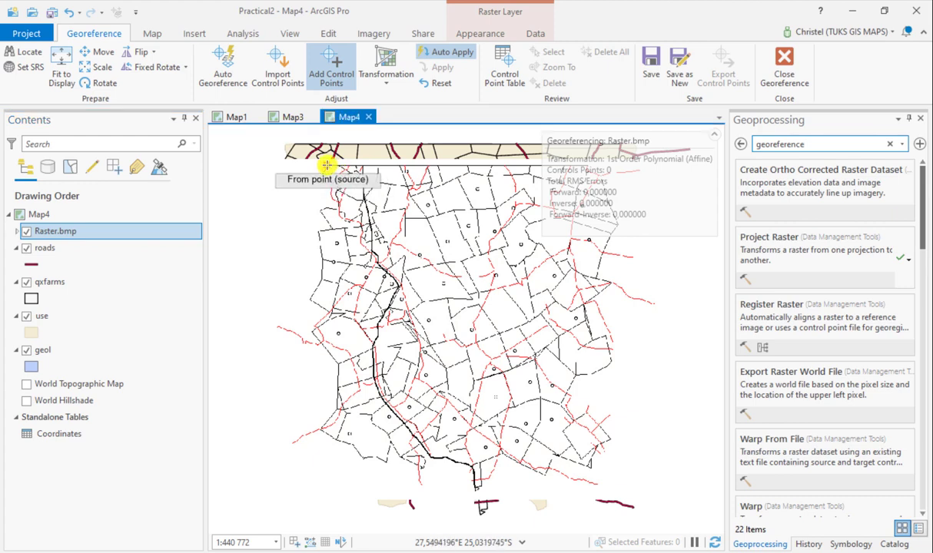
click(293, 145)
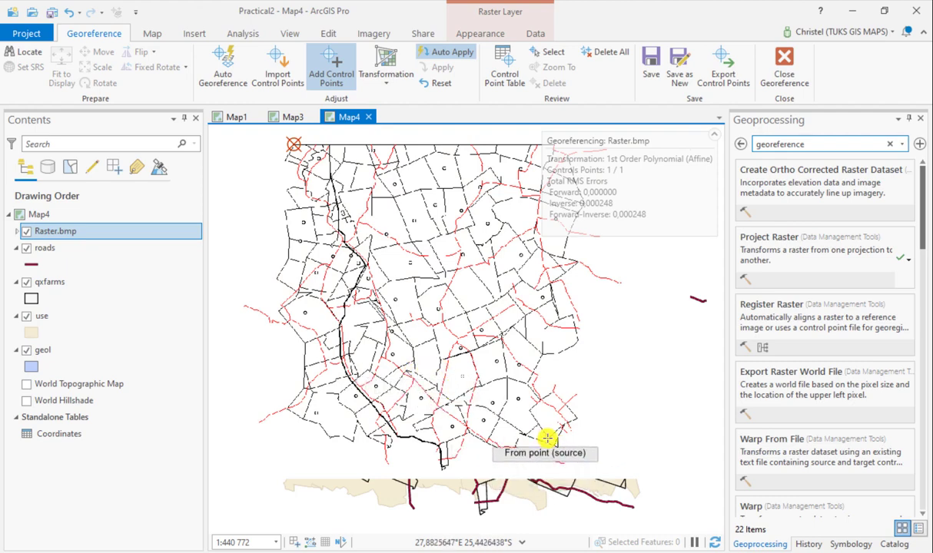
click(546, 438)
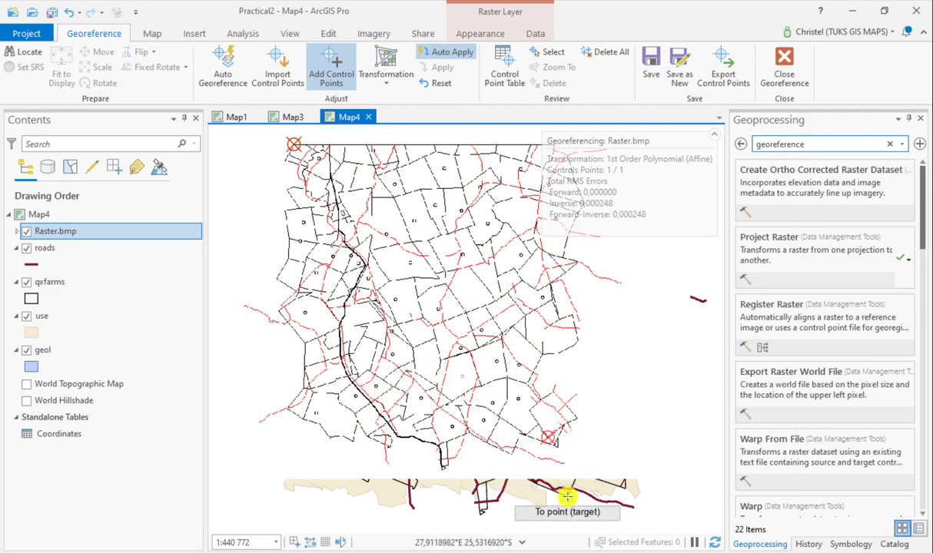
click(567, 497)
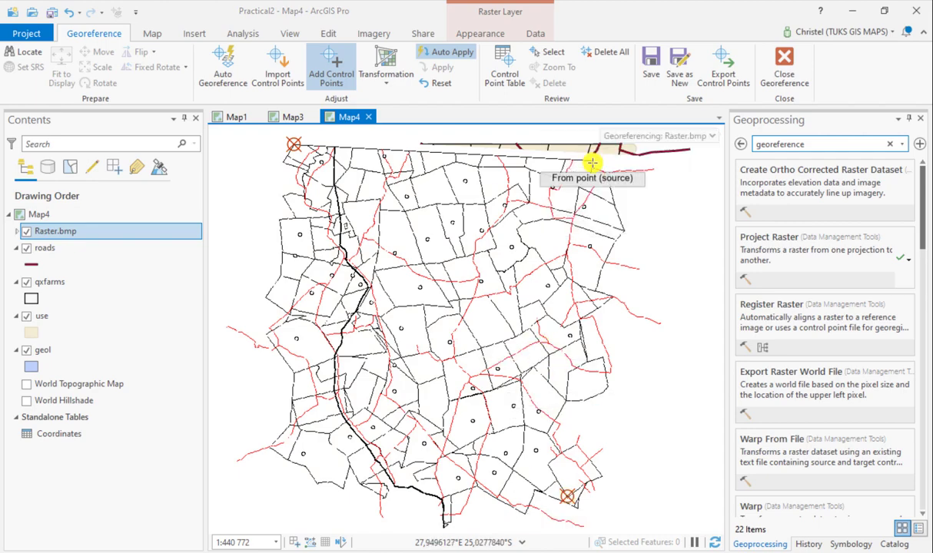
click(592, 163)
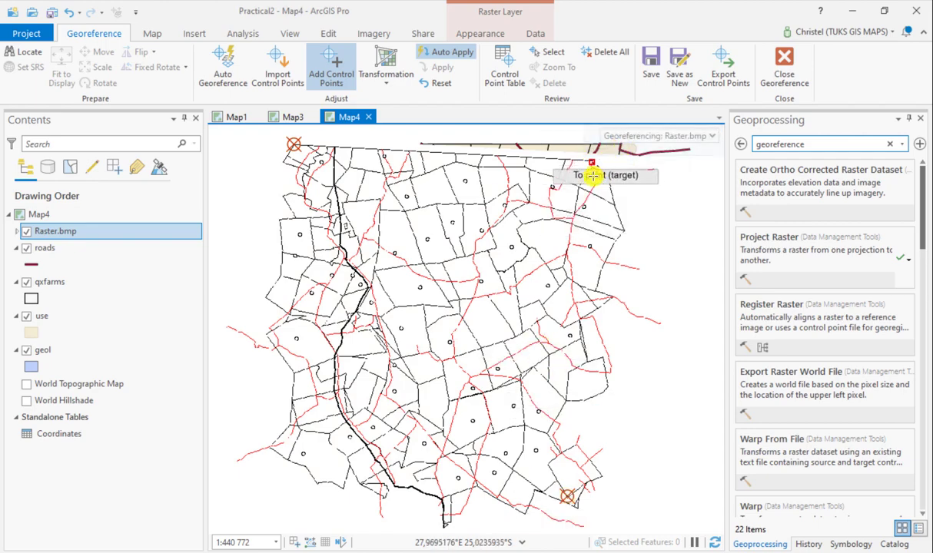
scroll(593, 178, up, 2)
scroll(604, 165, down, 4)
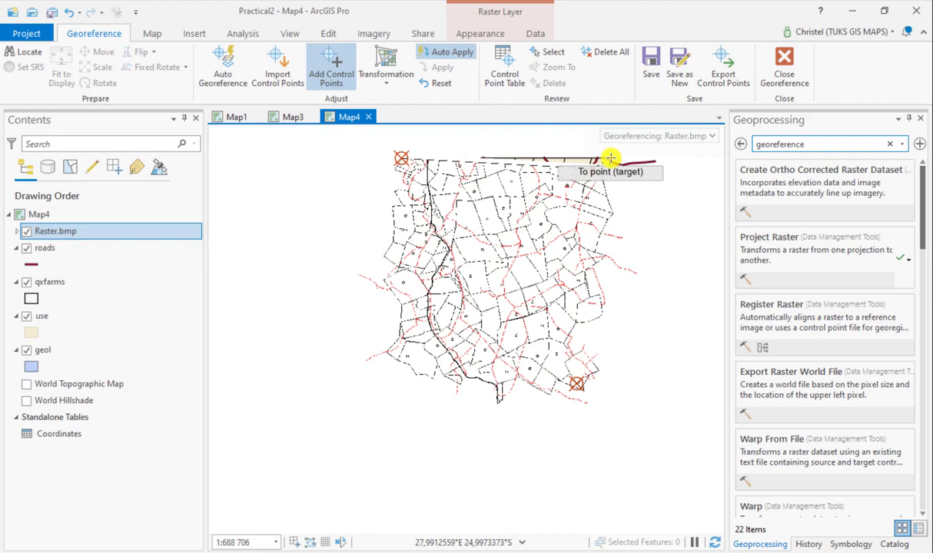
click(611, 158)
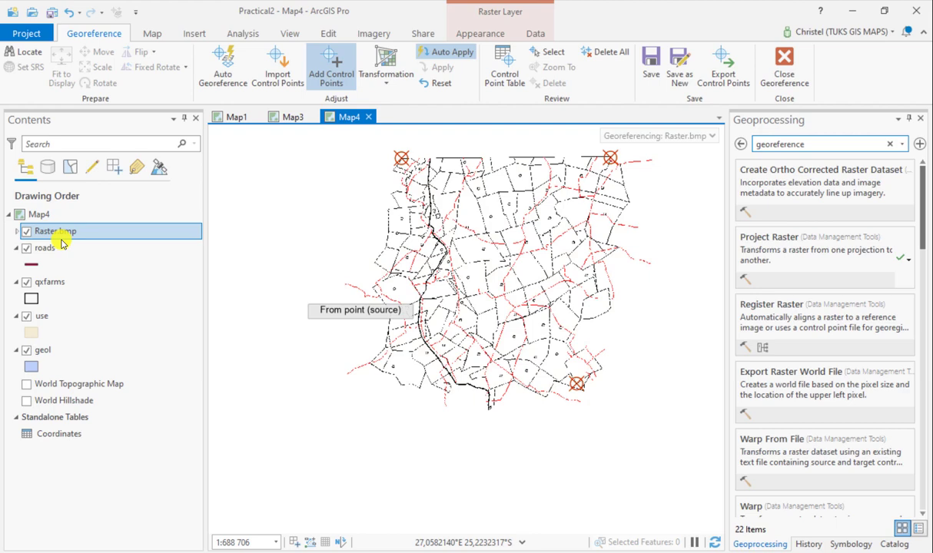
Step: Move qxfarms to the top and add three more control-point pairs across the farm area
mouse_move(50, 281)
mouse_down()
mouse_move(17, 200)
mouse_move(18, 207)
mouse_up()
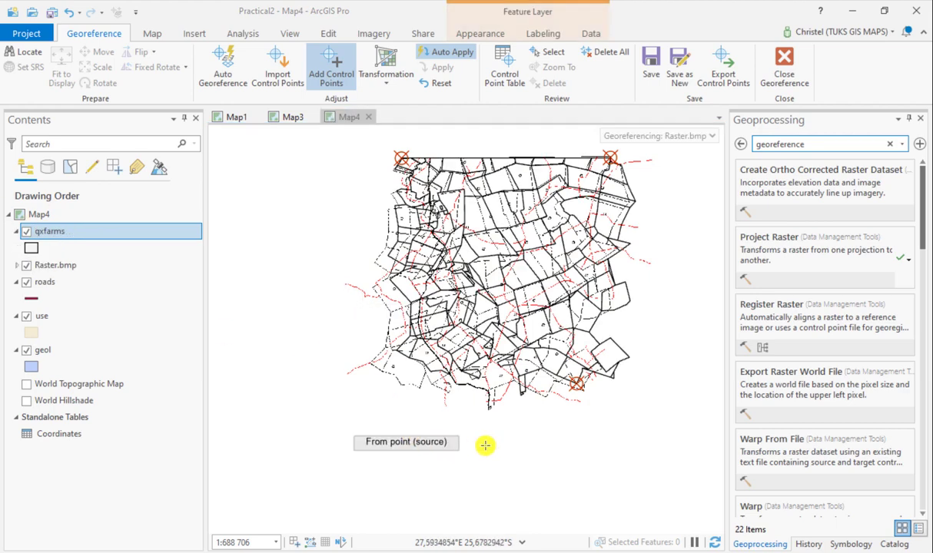
scroll(385, 374, up, 5)
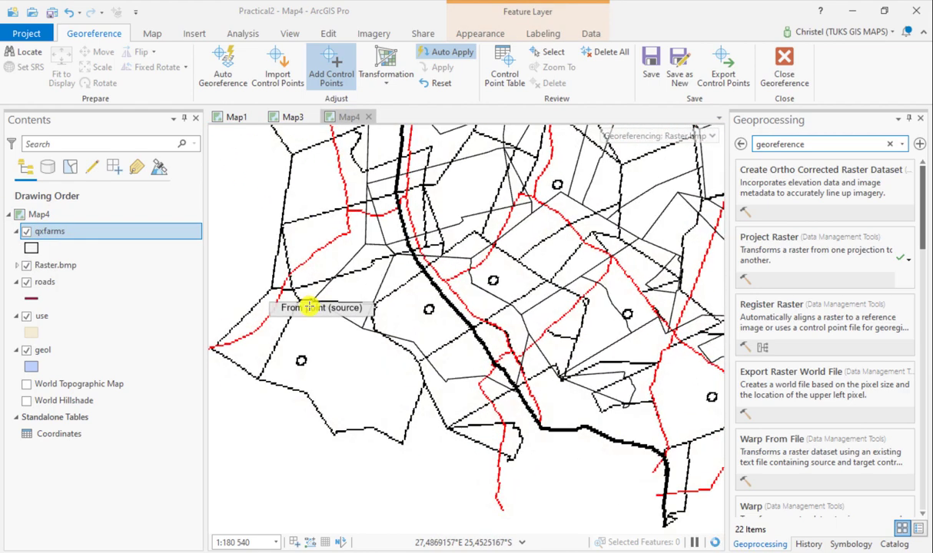
click(212, 349)
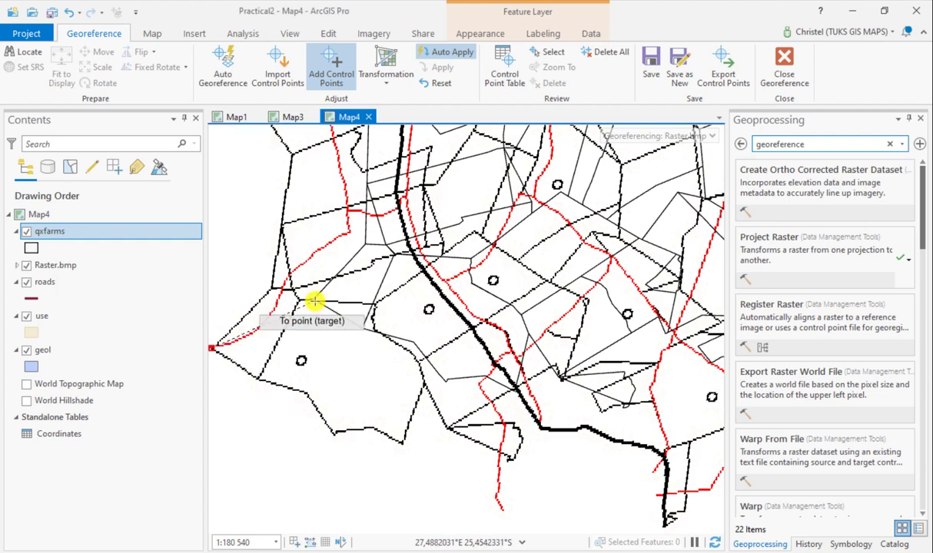
click(313, 300)
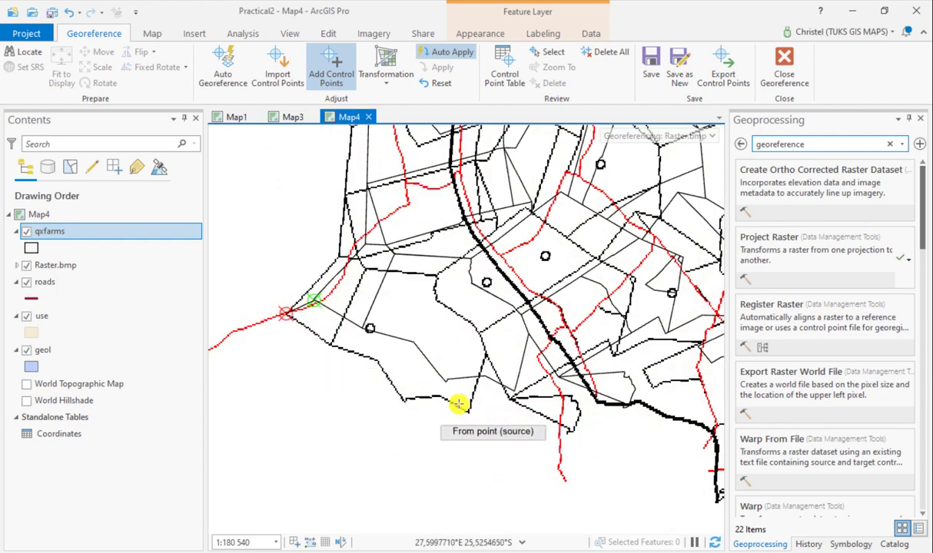
click(408, 401)
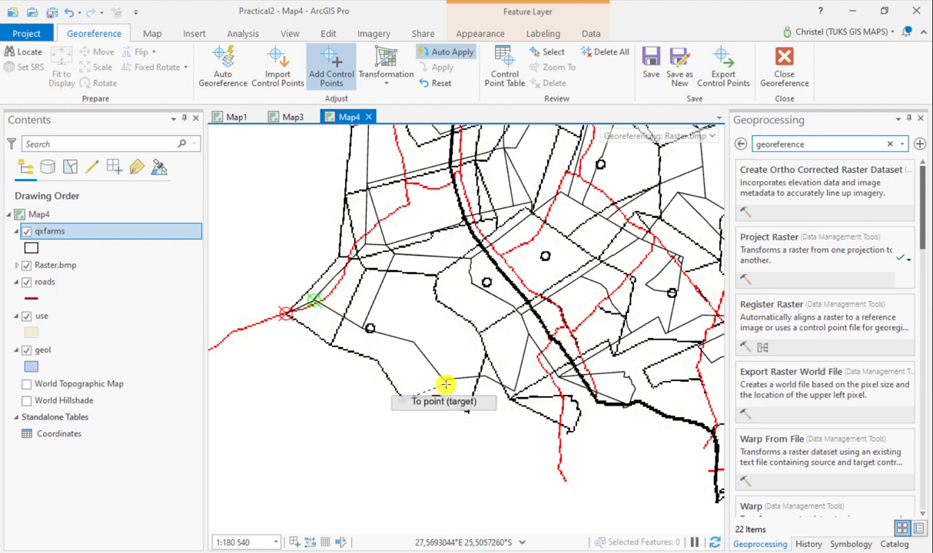
click(447, 382)
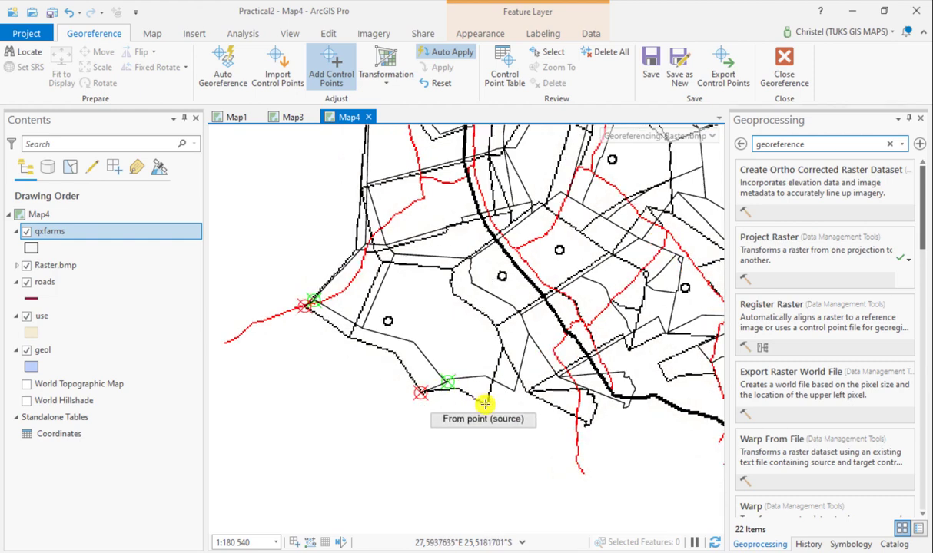
click(485, 402)
click(513, 389)
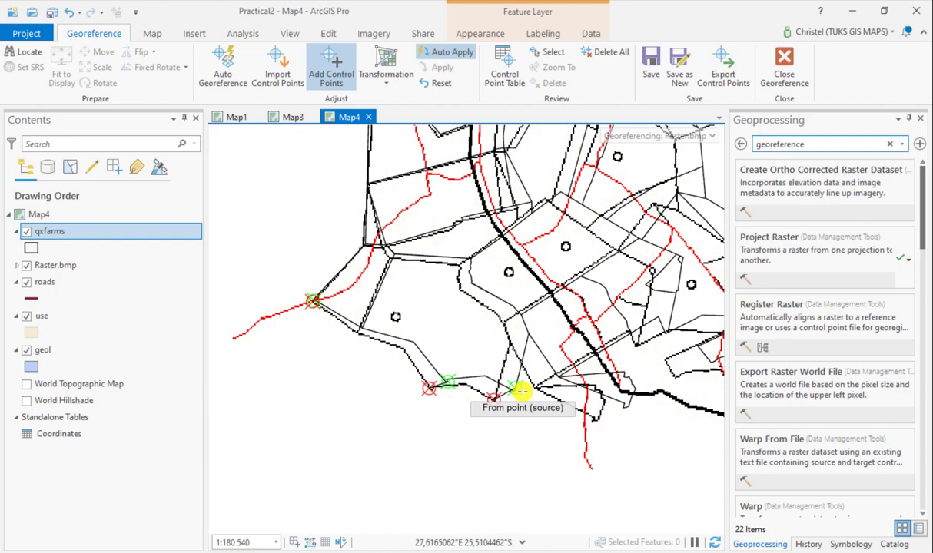
scroll(522, 392, down, 5)
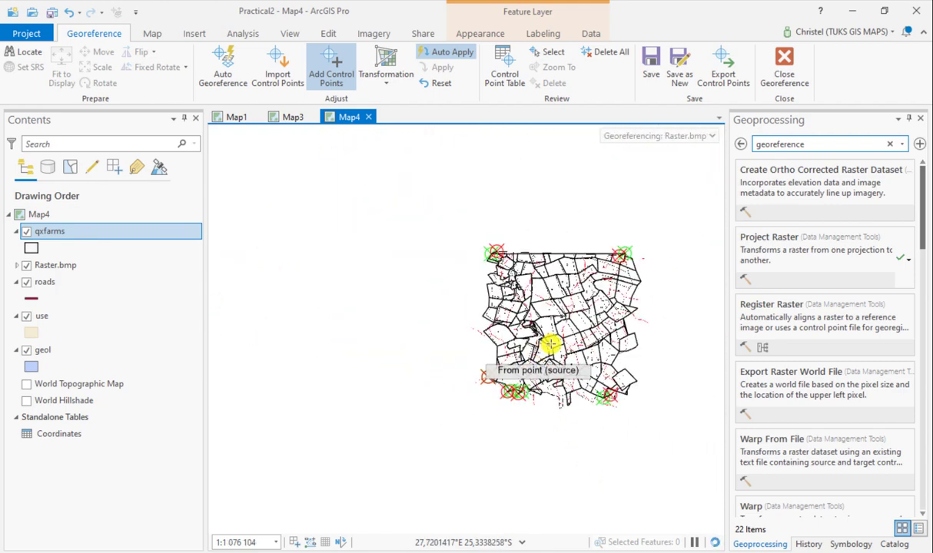
scroll(625, 361, up, 5)
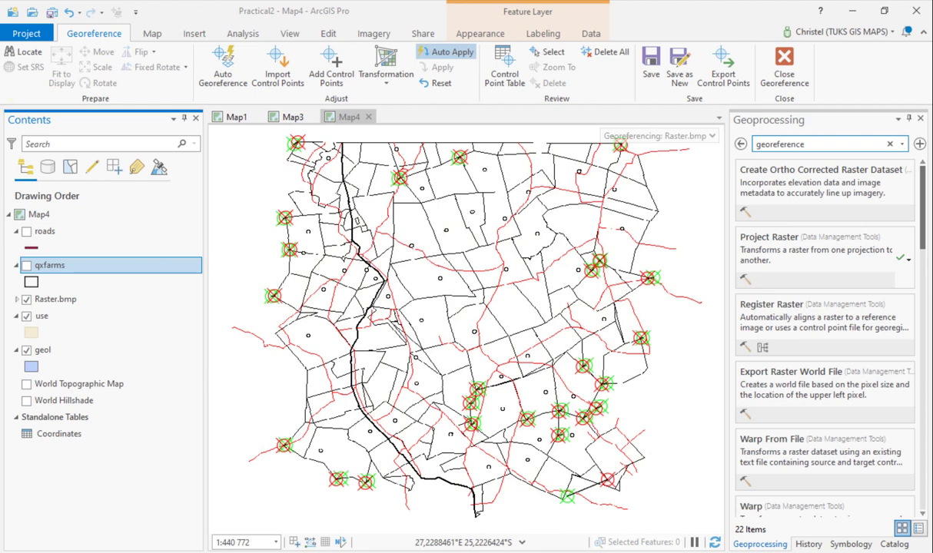
Step: Choose 1st Order Polynomial (Affine) as the georeferencing transformation
click(382, 77)
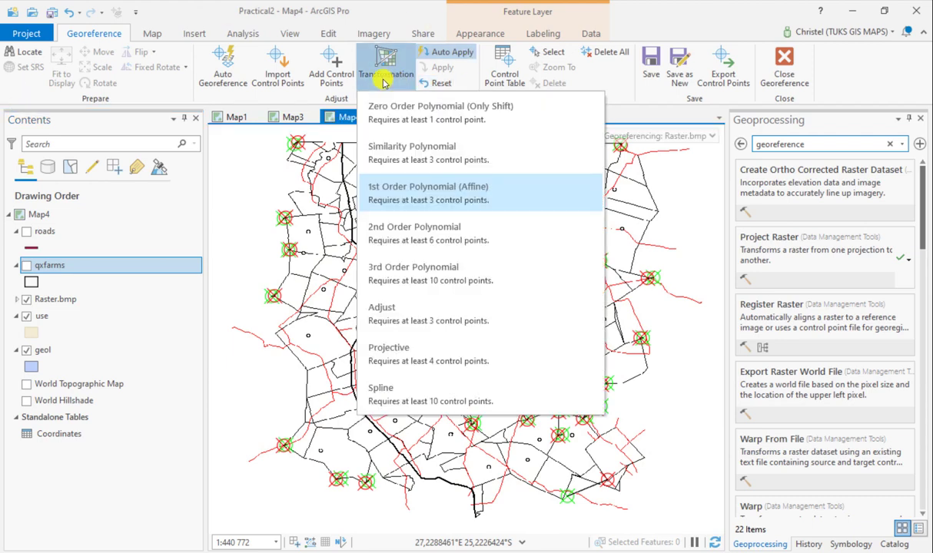
click(385, 206)
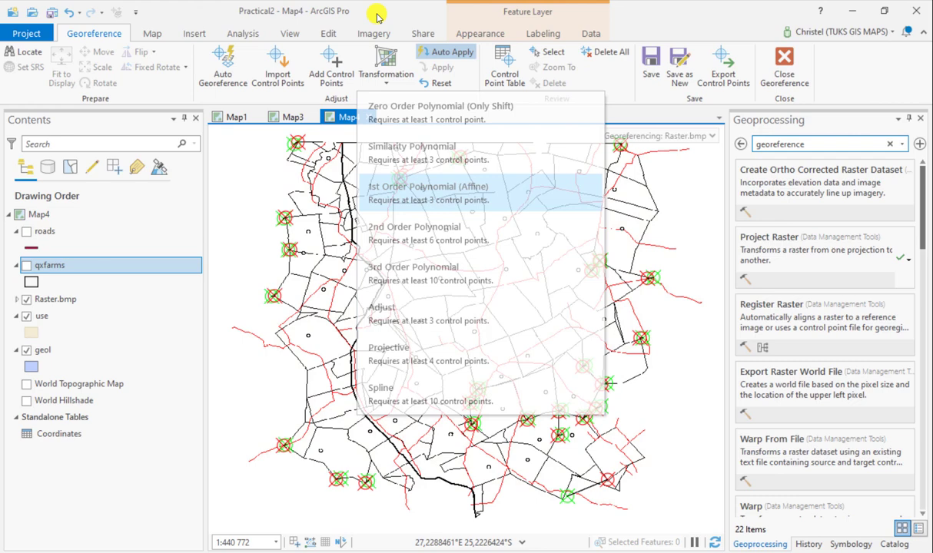
Step: Review the residuals of control points 1, 2 and 9 in the Control Point Table
click(255, 82)
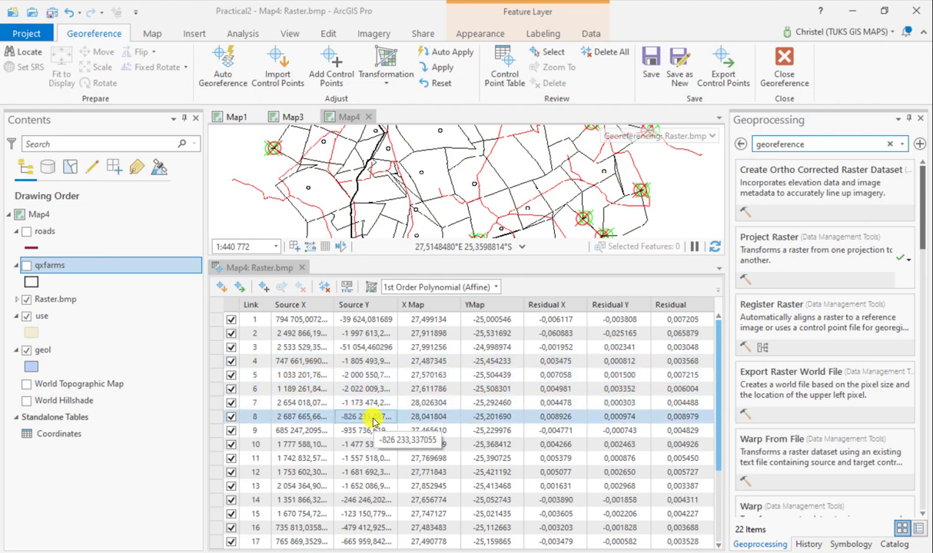
scroll(373, 419, down, 3)
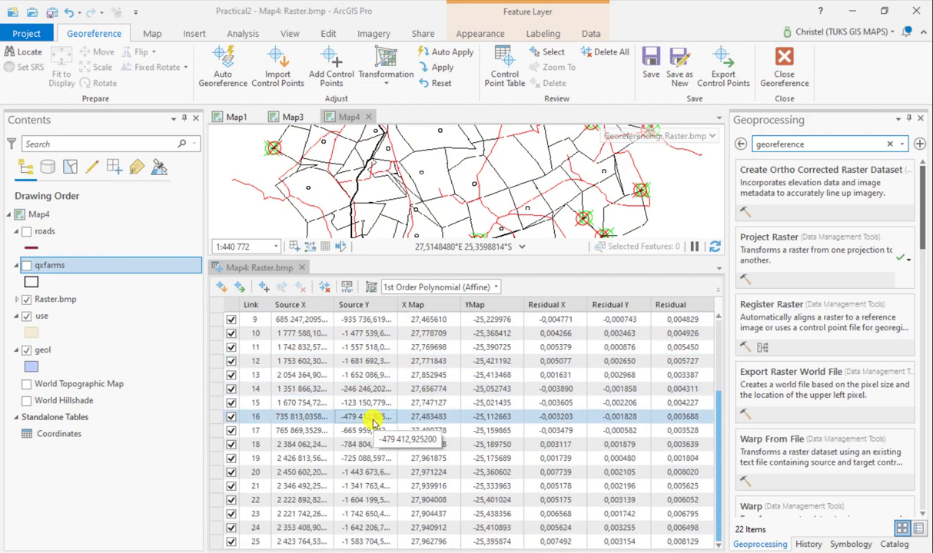
scroll(374, 419, up, 3)
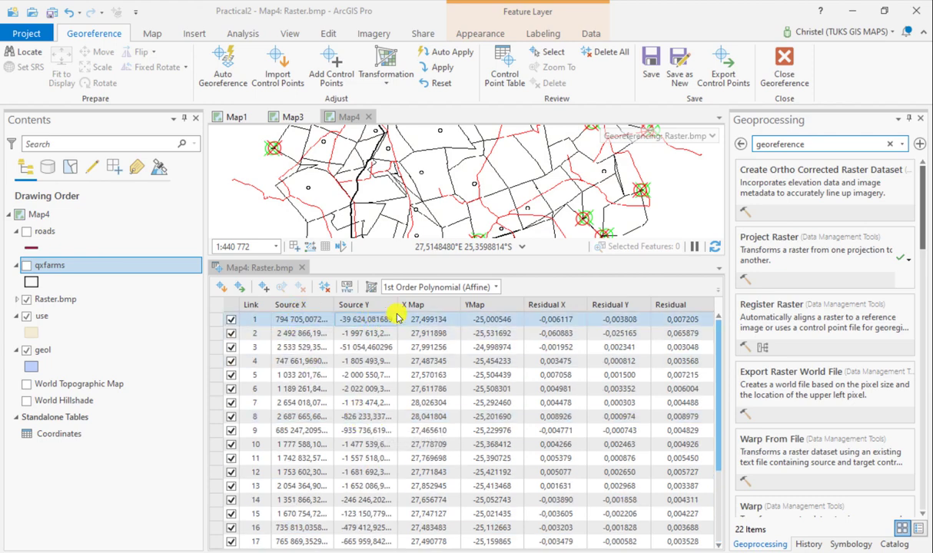
click(433, 319)
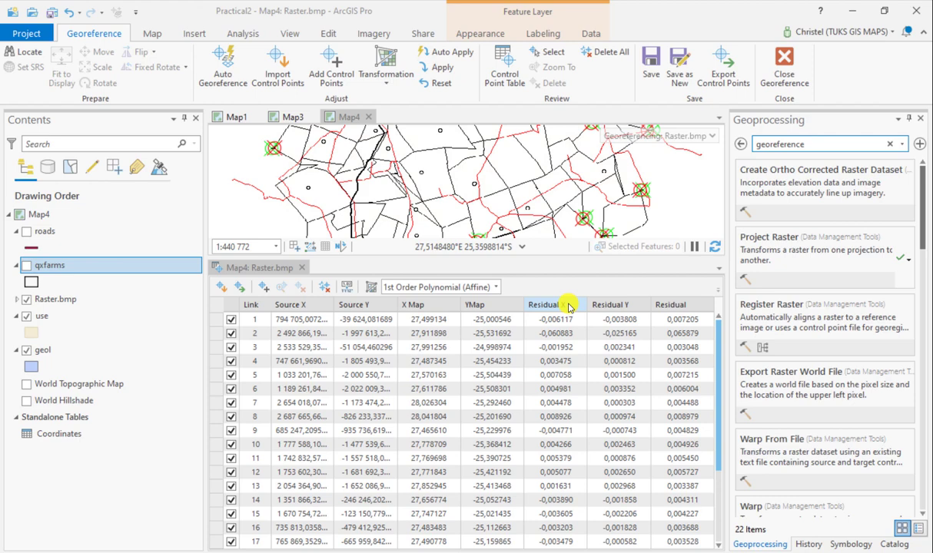
click(613, 332)
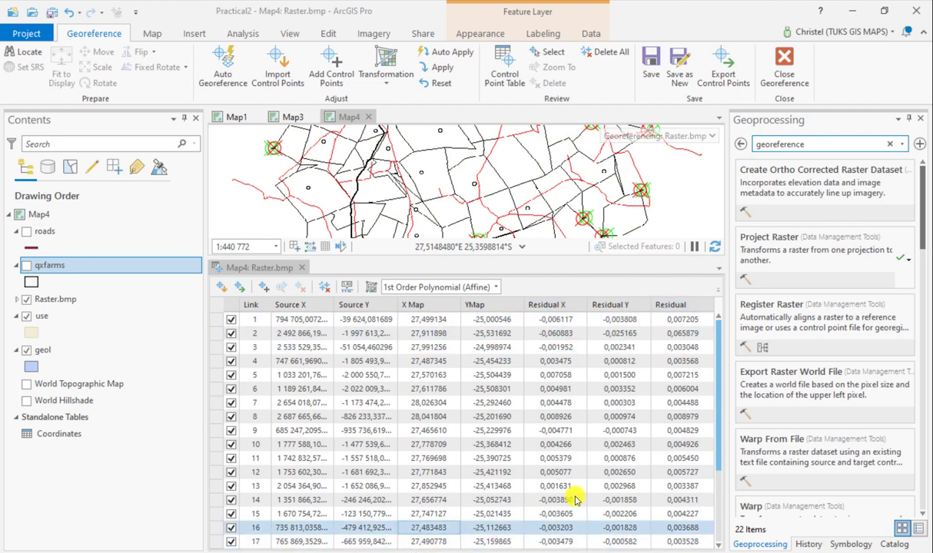
scroll(576, 444, down, 3)
click(578, 444)
scroll(584, 438, up, 3)
click(595, 431)
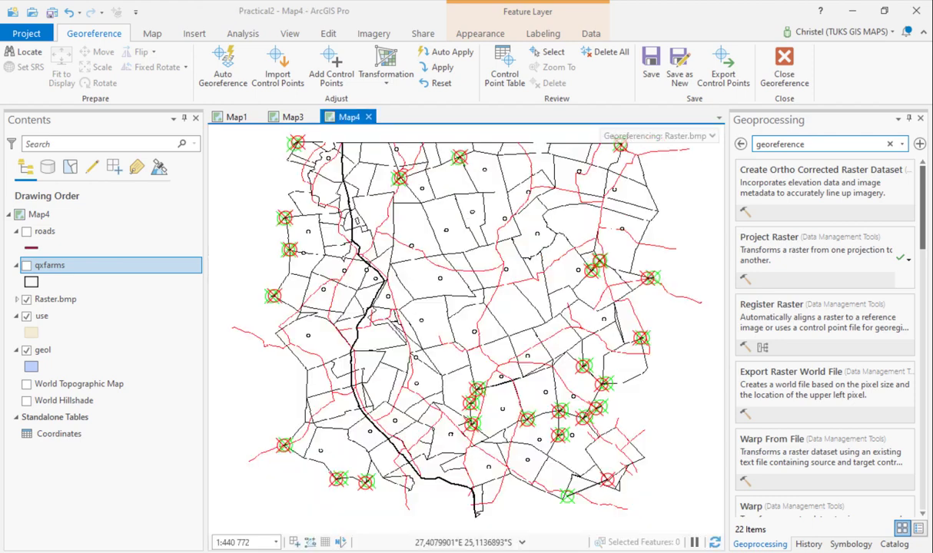
click(331, 65)
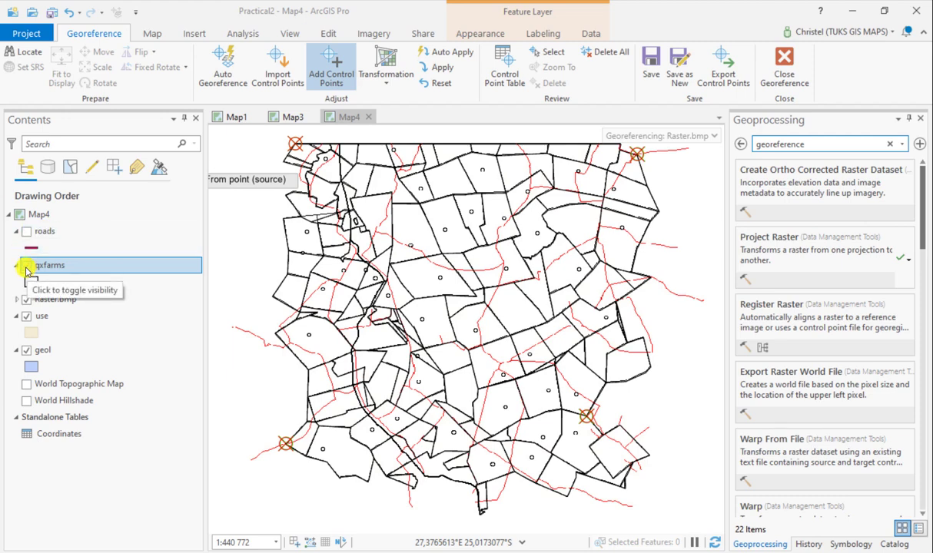
click(27, 267)
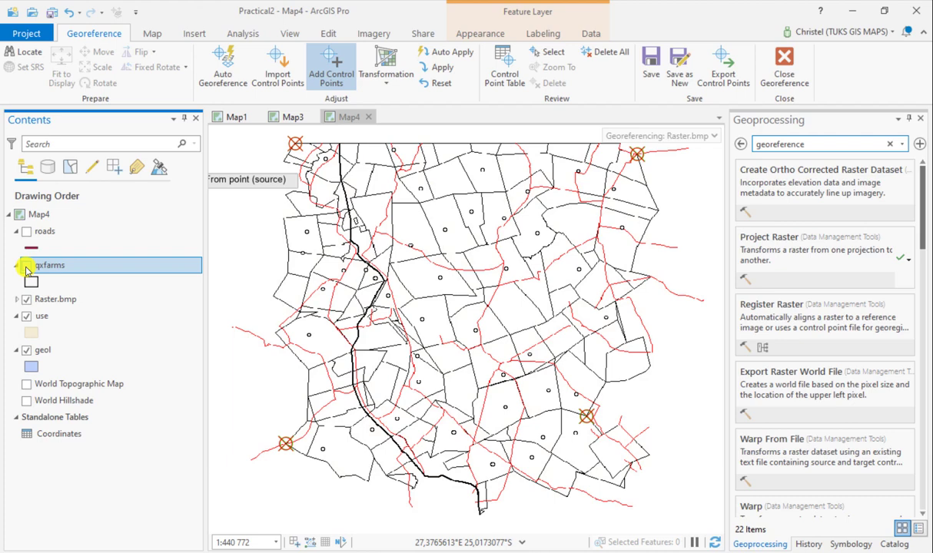
click(27, 267)
click(26, 232)
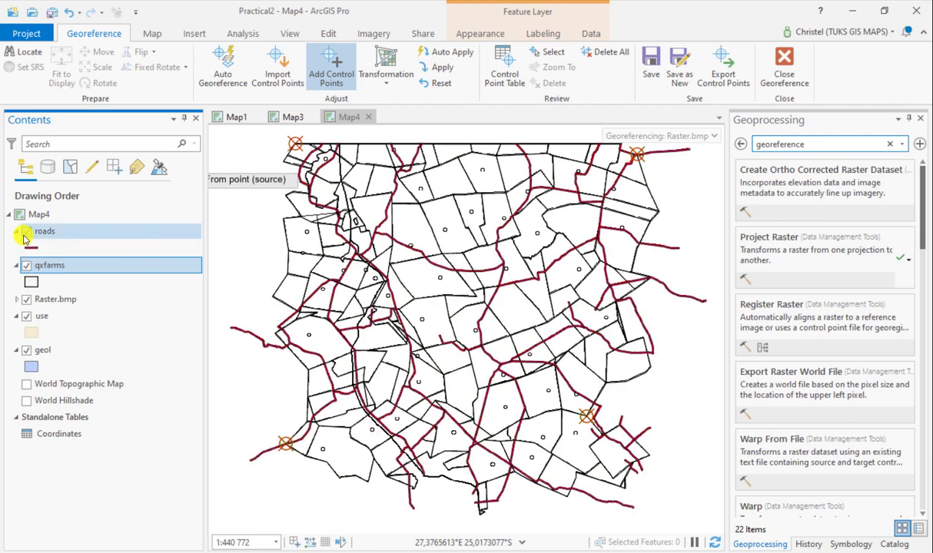
click(25, 233)
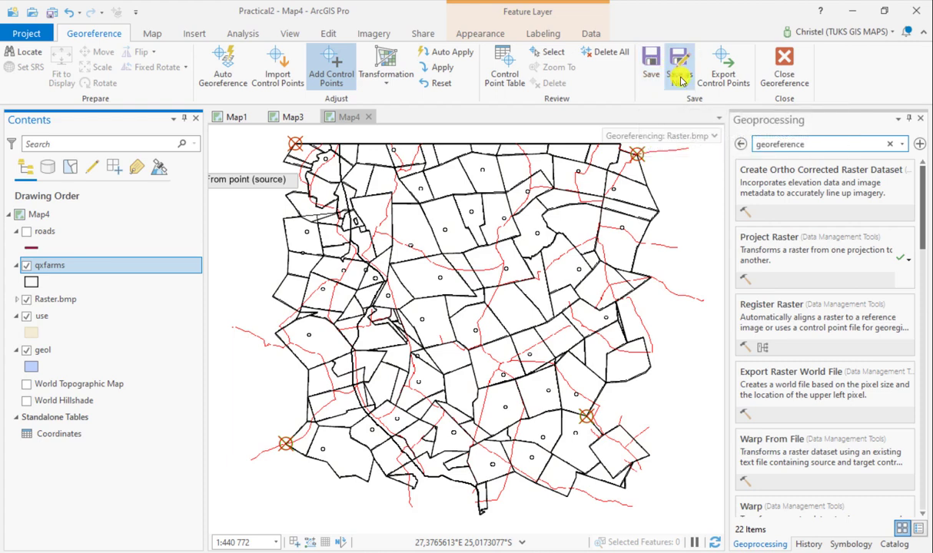
Step: Bring up the Save as New export settings and save the georeferencing into Raster.bmp
click(680, 80)
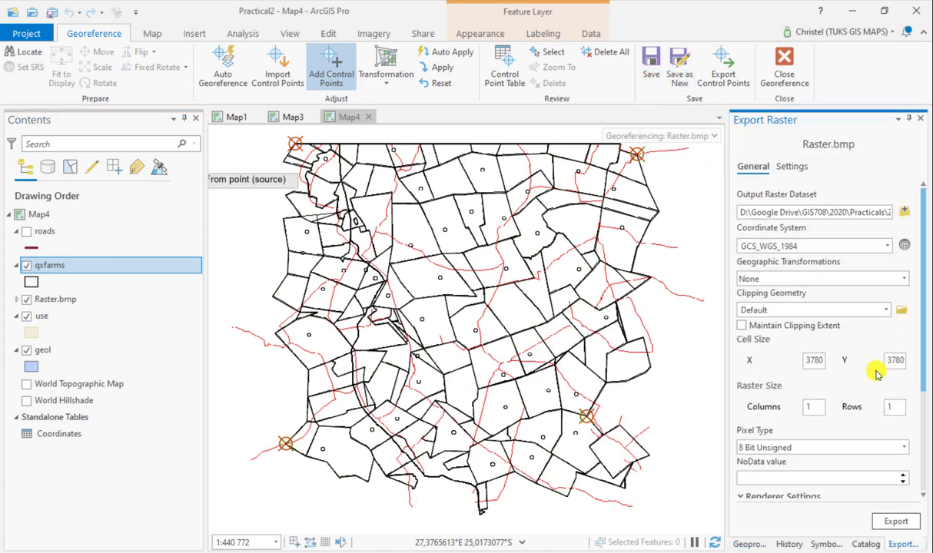
click(655, 67)
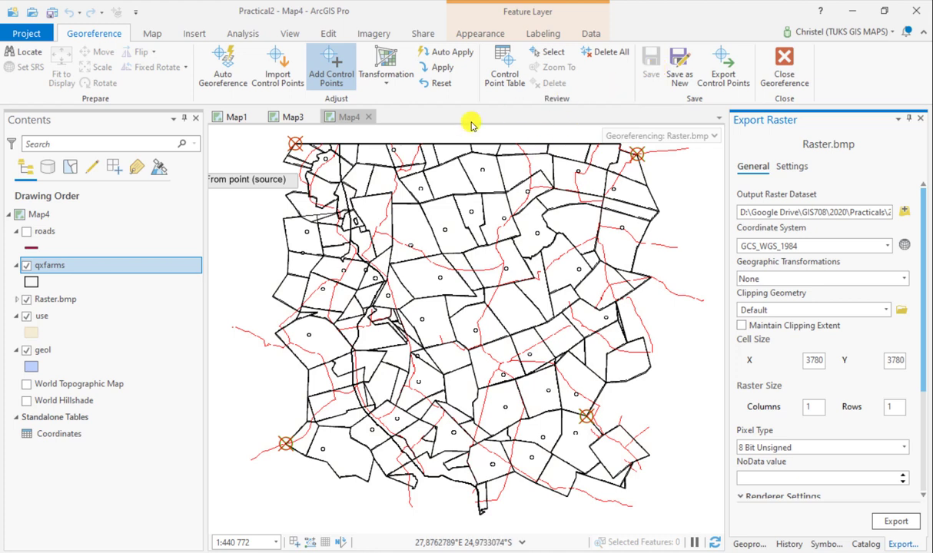
Step: End georeferencing, show the qxfarms and roads layers, and call up Raster.bmp's layer options
click(786, 58)
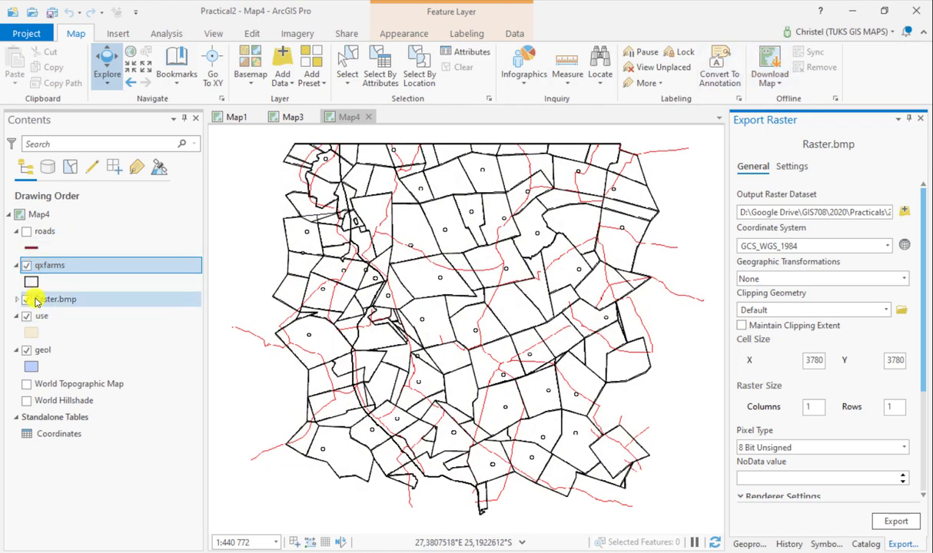
click(27, 267)
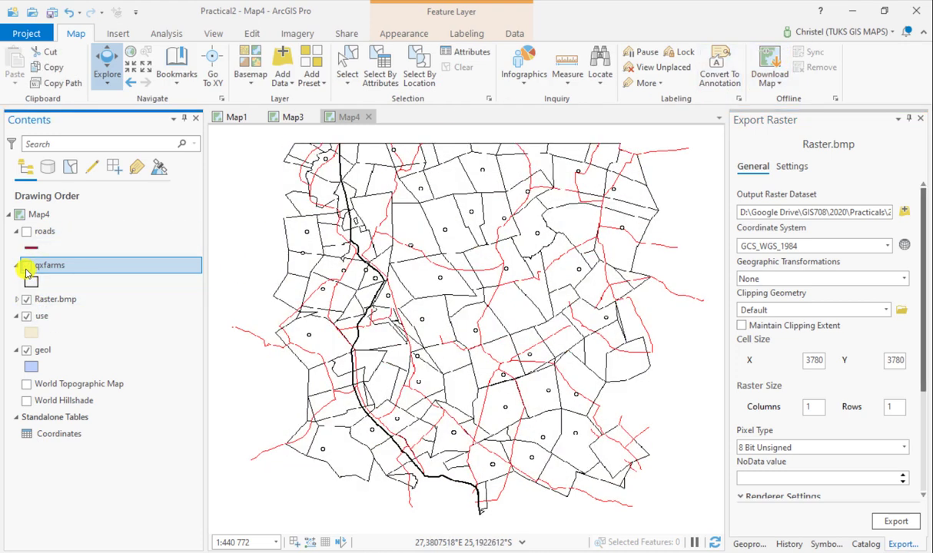
click(27, 232)
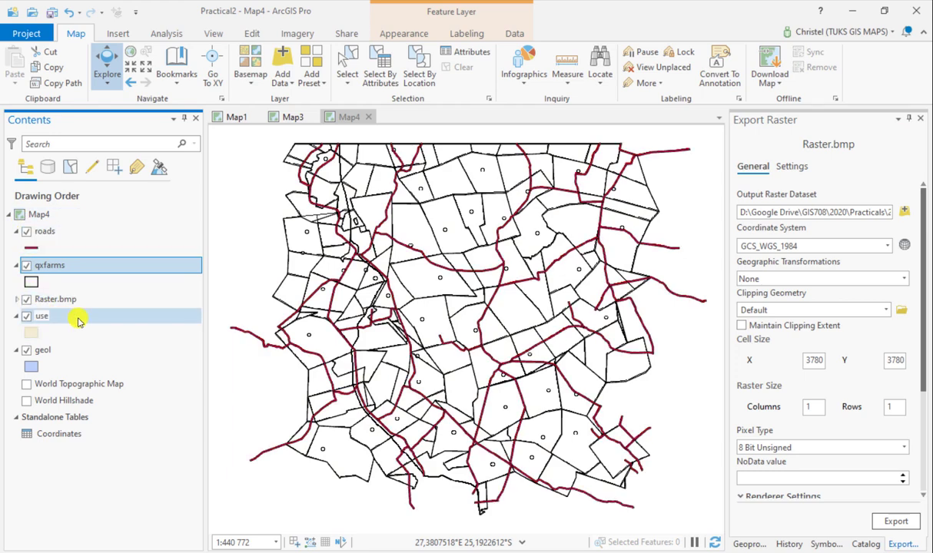
right_click(35, 300)
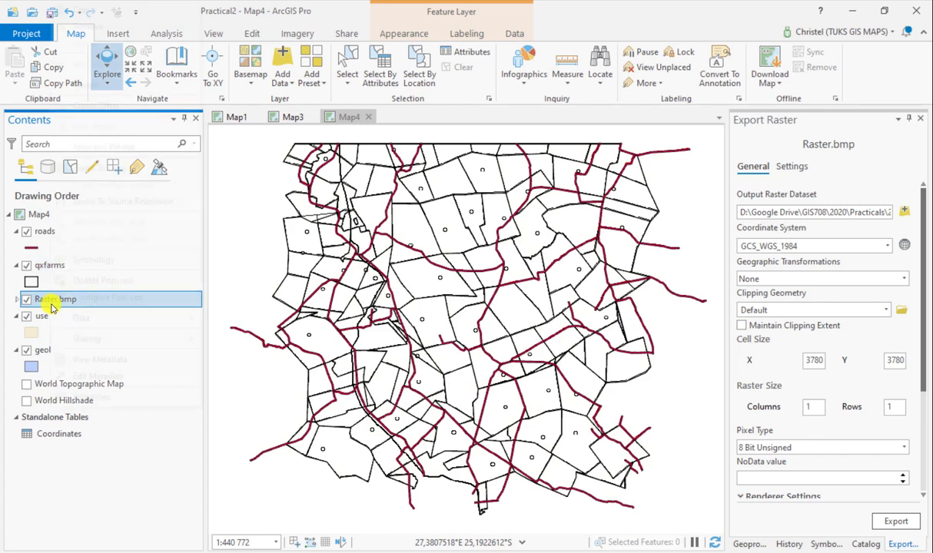
Step: Show Raster.bmp's source extent (Top -24,987339, Bottom -25,574336, Left 27,275241, Right 28,248835) and WGS 1984 spatial reference
click(94, 397)
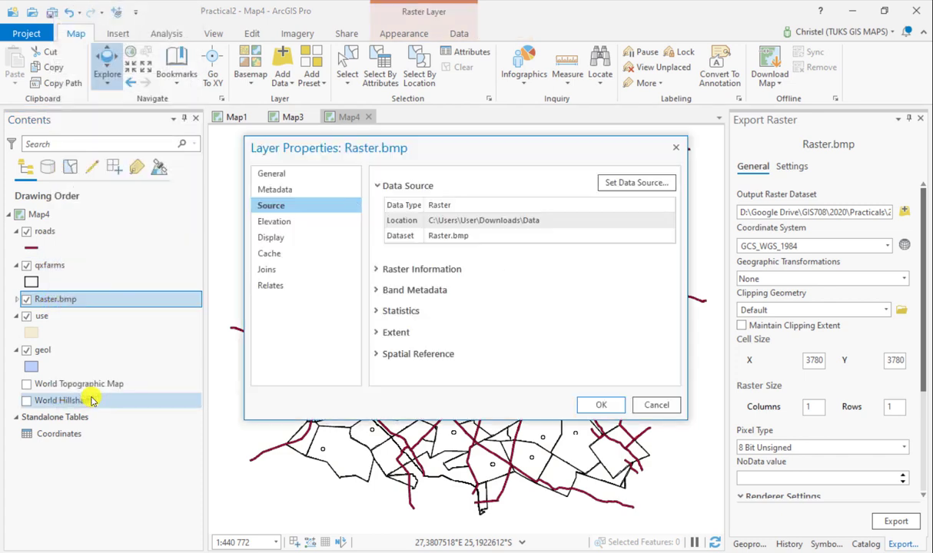
click(405, 333)
scroll(563, 315, down, 2)
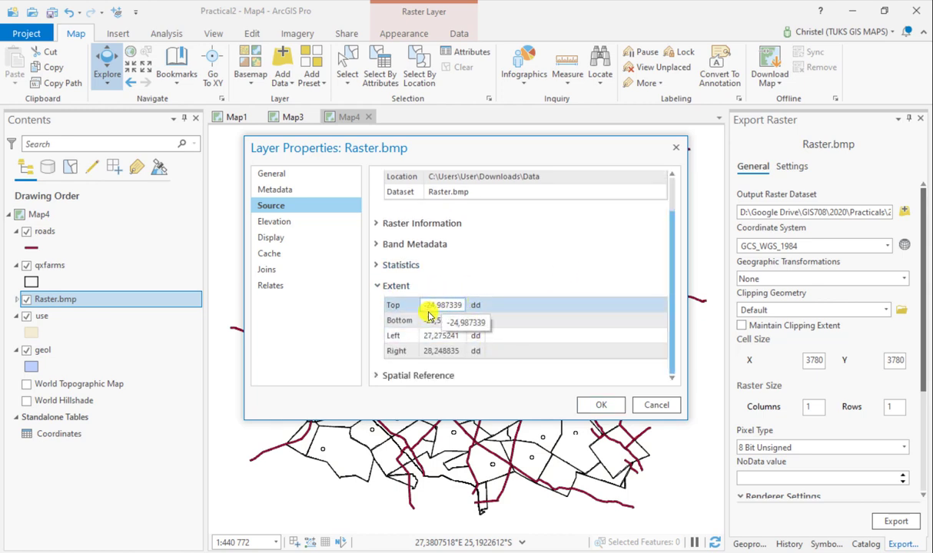
click(421, 376)
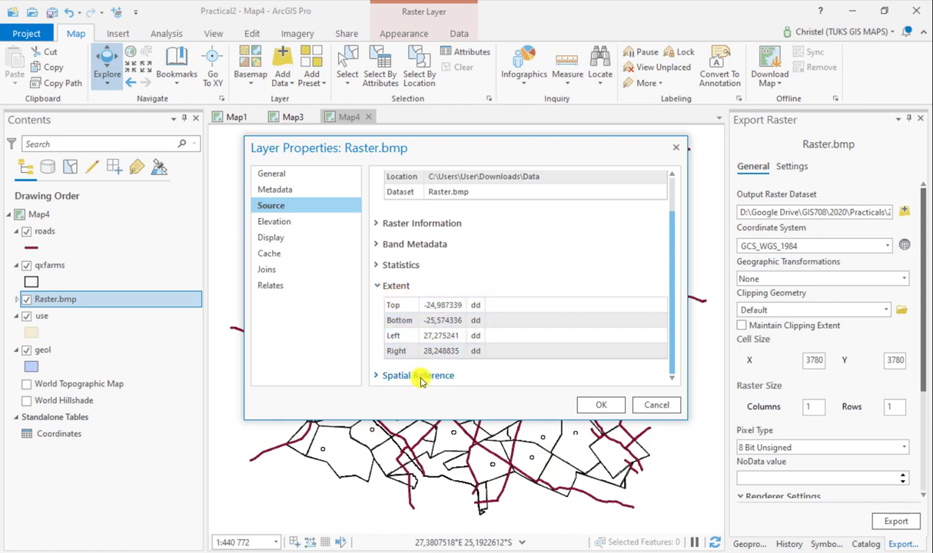